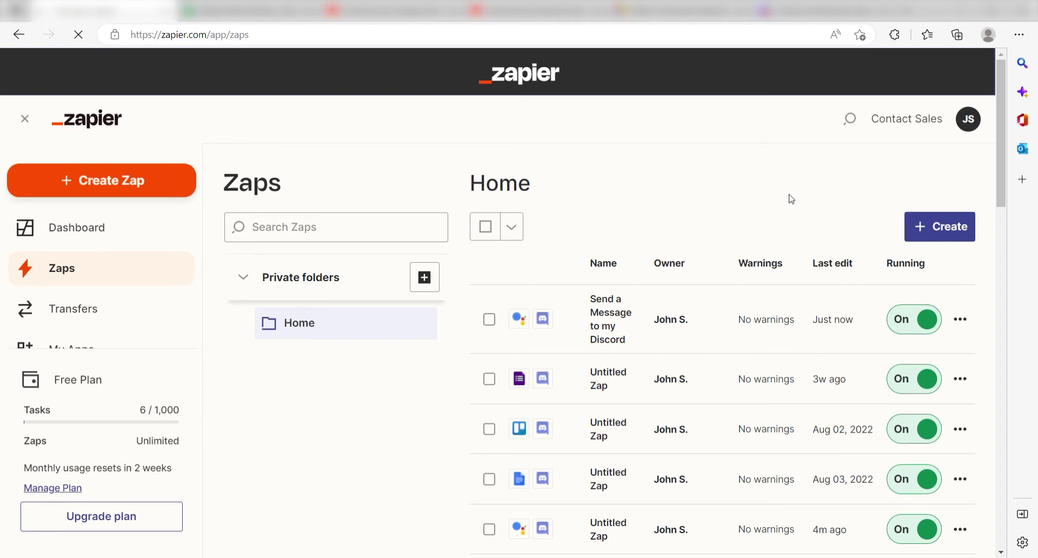
Step: Create a new Zap triggered by Google Assistant with the New Pushed Voice Message event
click(134, 181)
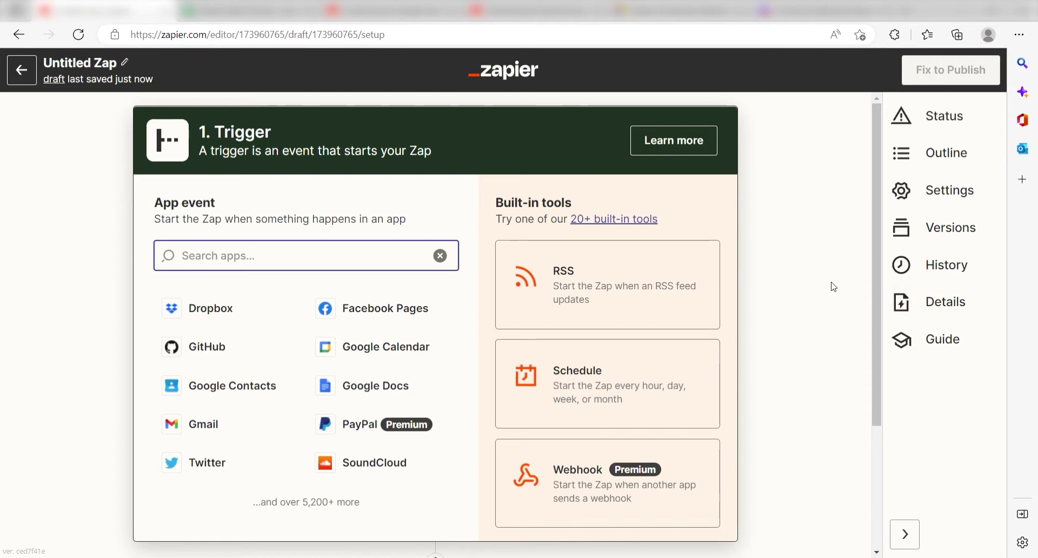
text(Google Assistan)
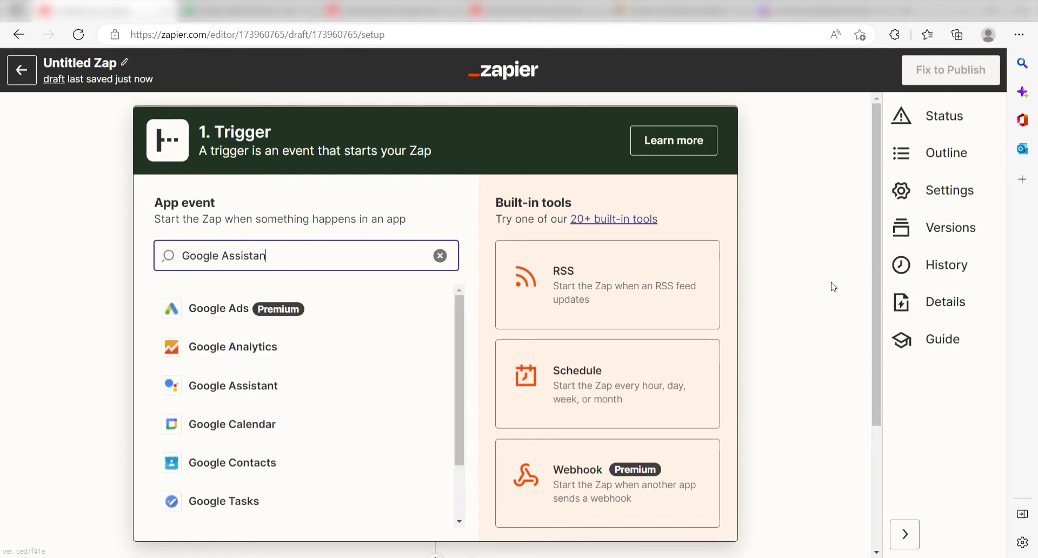
text(t)
click(416, 317)
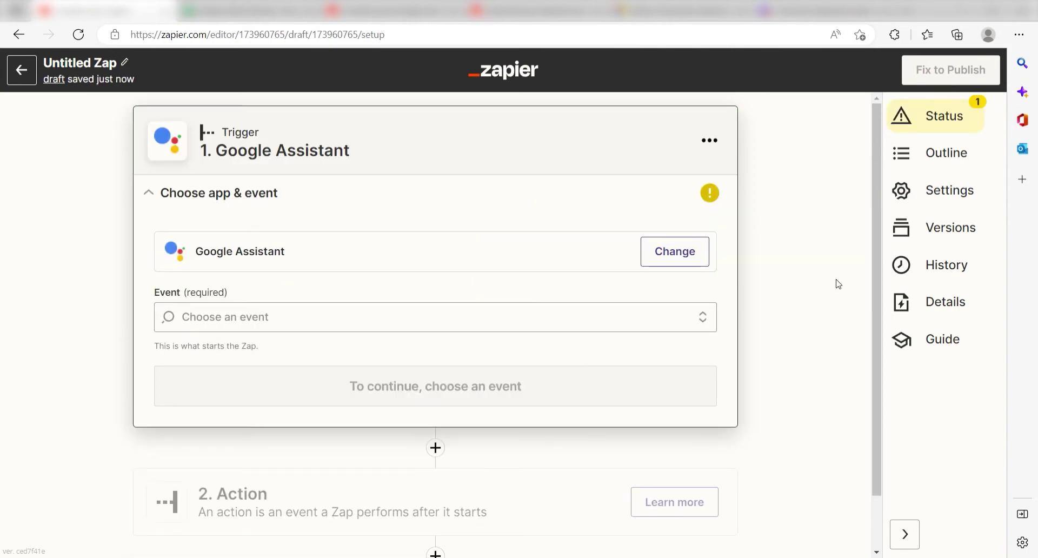
click(616, 323)
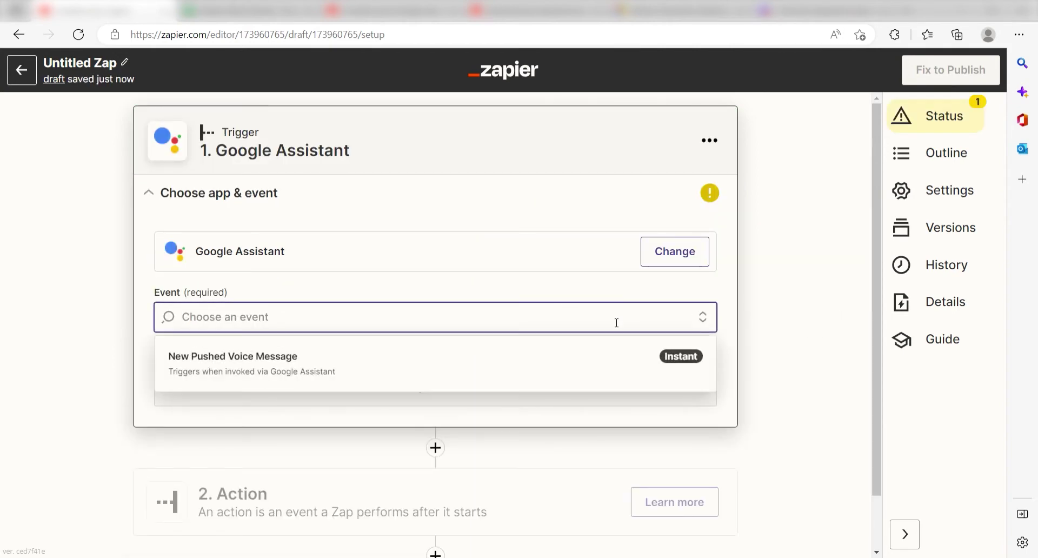
click(599, 371)
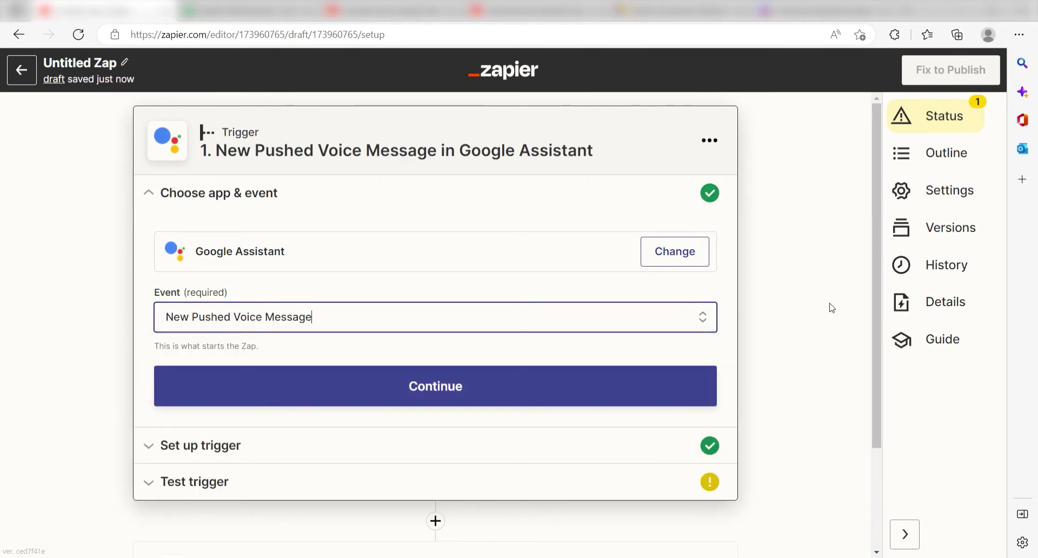
click(695, 381)
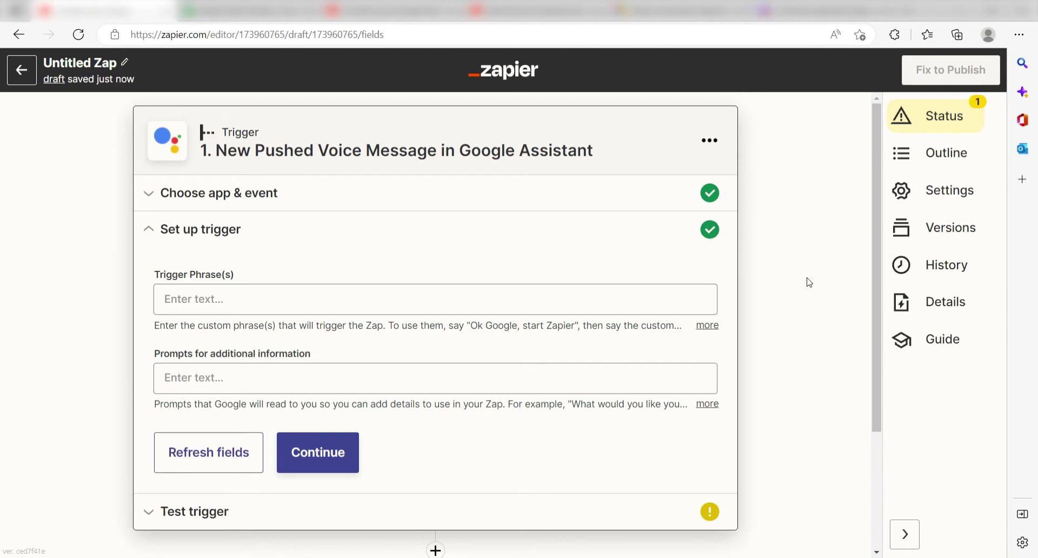
Step: Set the trigger phrase to "Let my discord group know that a new lead has called our company."
click(647, 299)
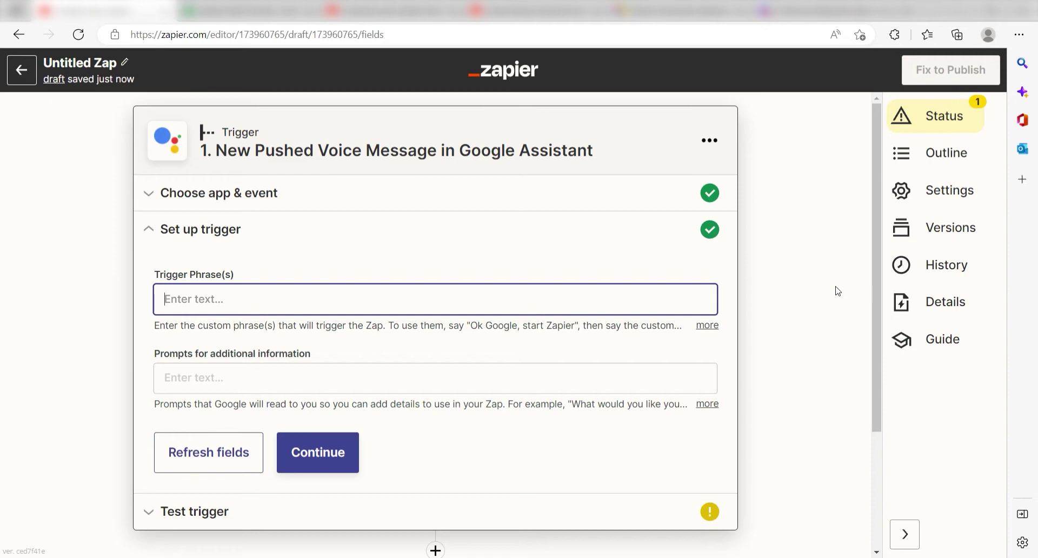
text(Let my discord group know tha)
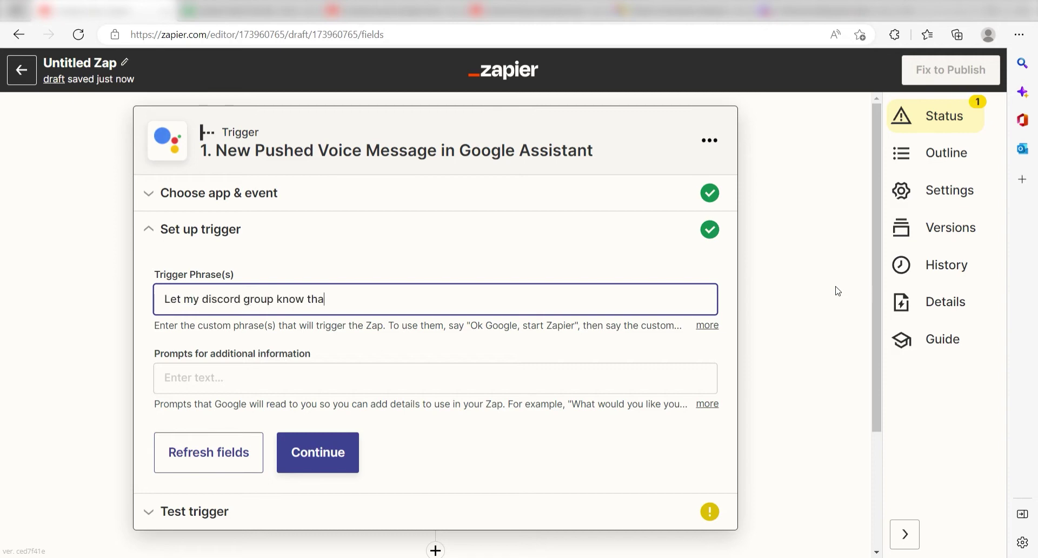
text(t a new lead has called our comp)
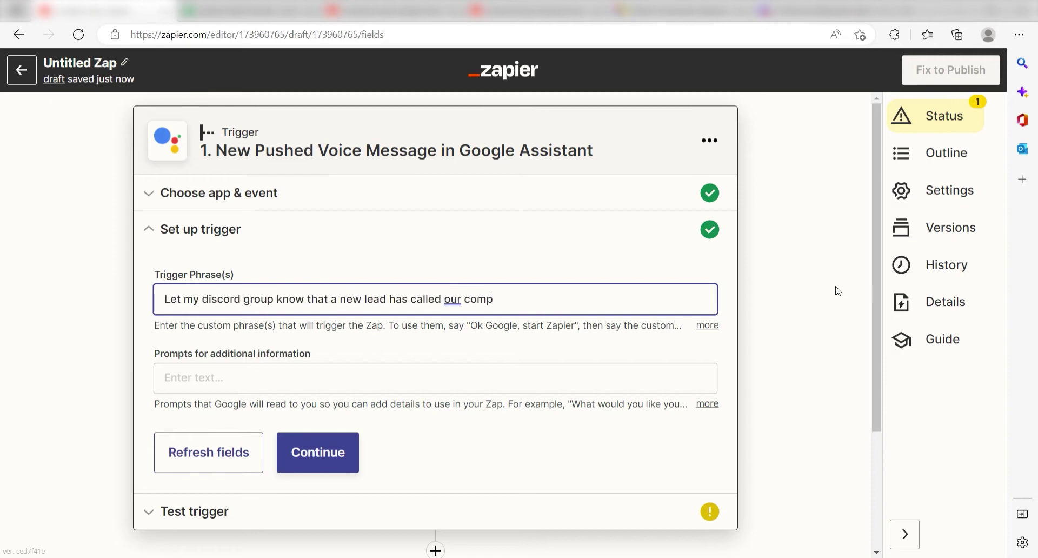
text(any.)
key(Return)
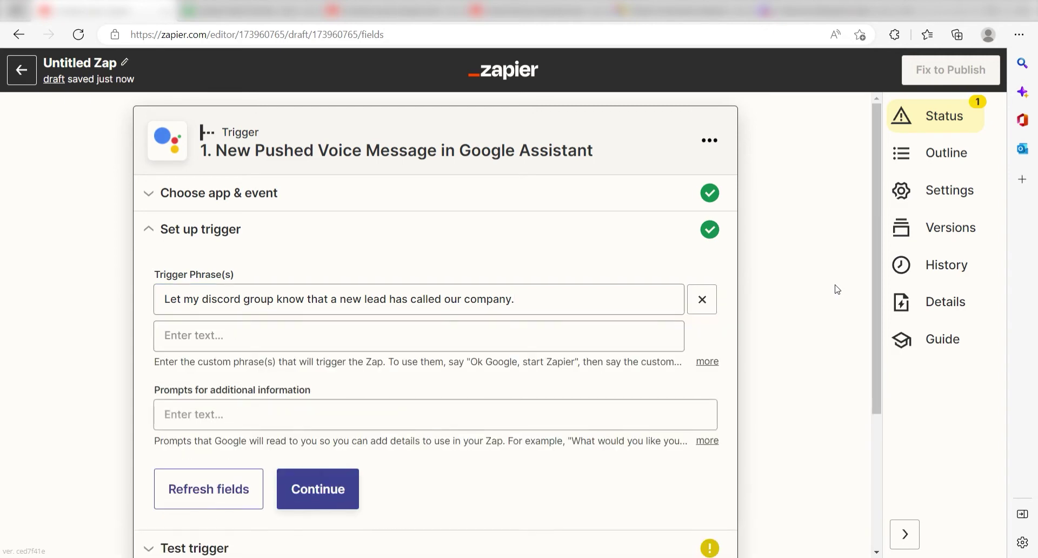
Step: Confirm the Google Assistant trigger setup and test the trigger
scroll(837, 289, down, 2)
click(338, 416)
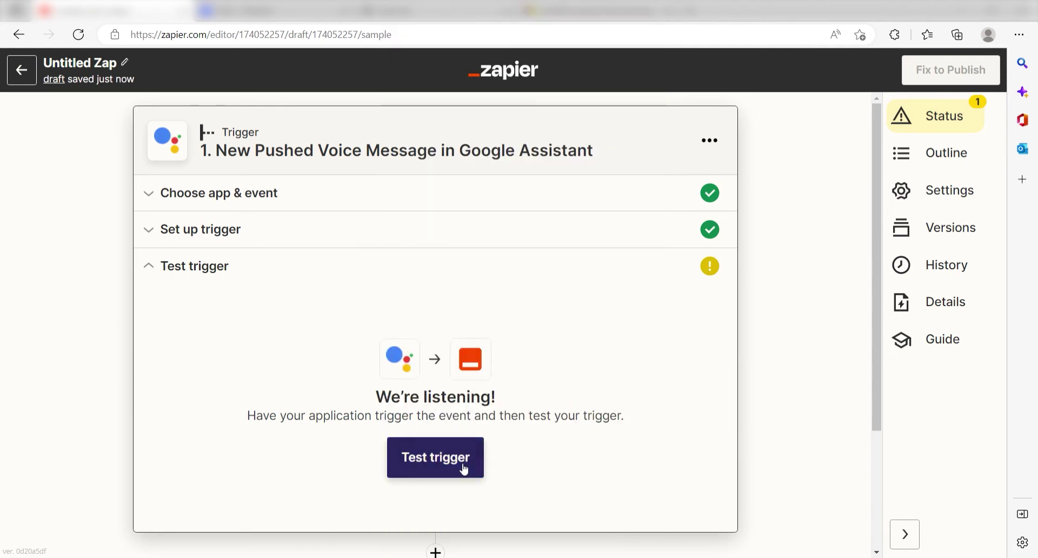
click(464, 461)
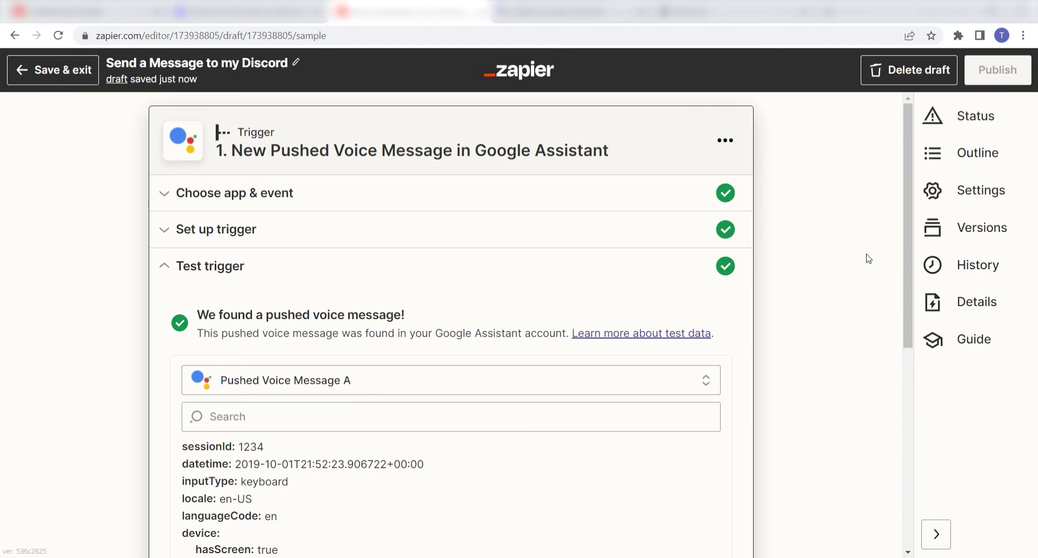
drag(912, 175, 913, 254)
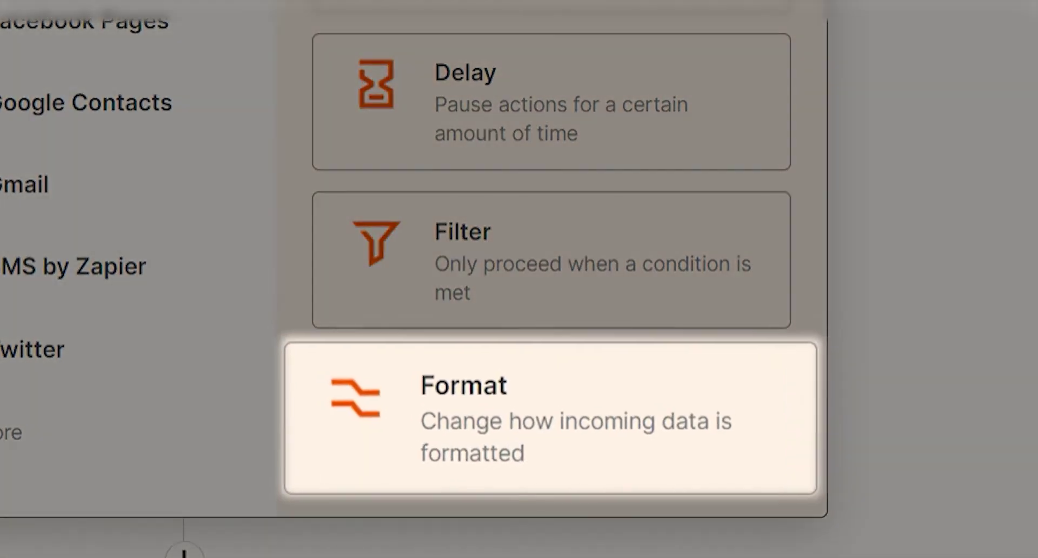
Step: Add the built-in Format tool as the second step and choose Date / Time as its event
click(633, 465)
drag(878, 234, 873, 283)
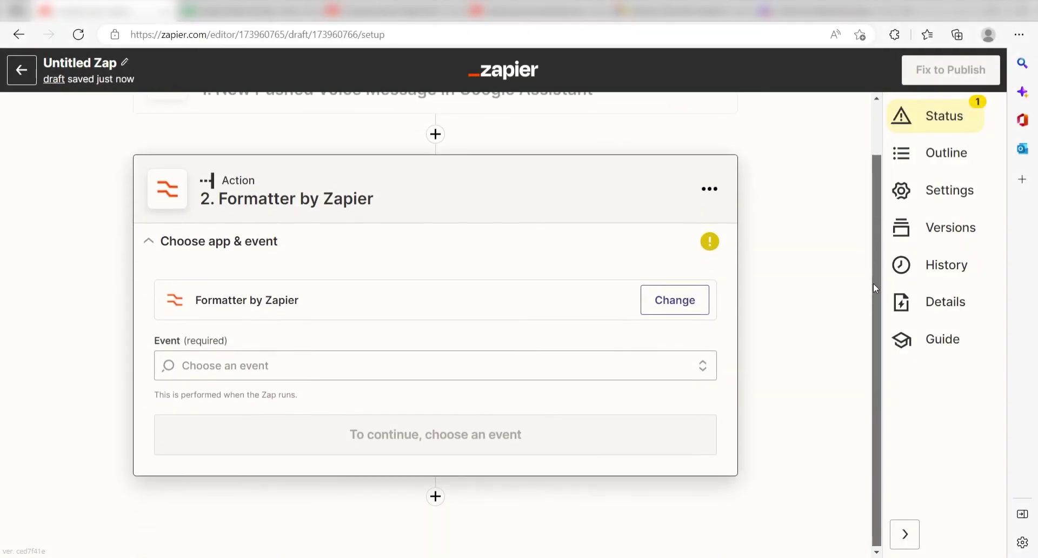
click(680, 366)
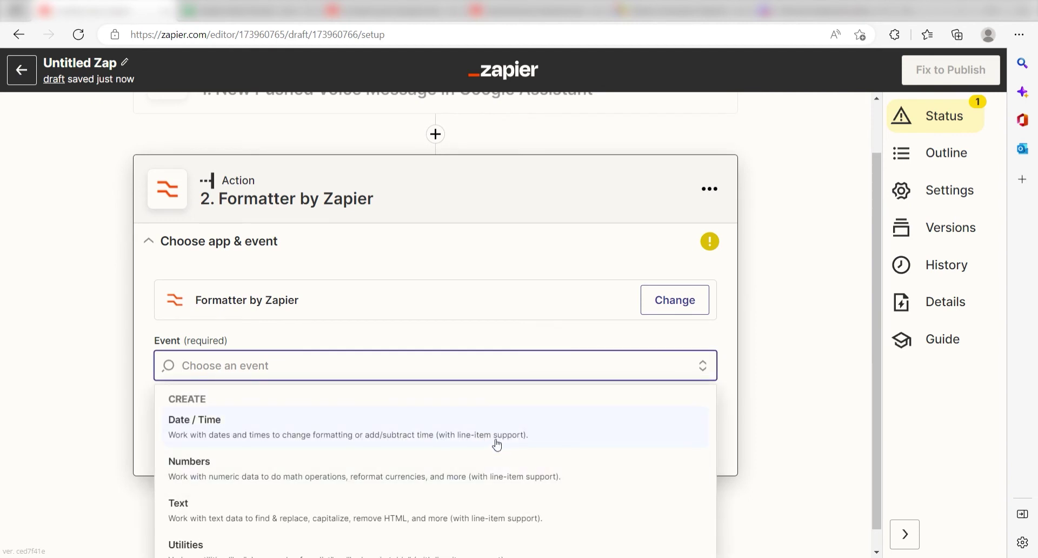
click(494, 435)
click(600, 413)
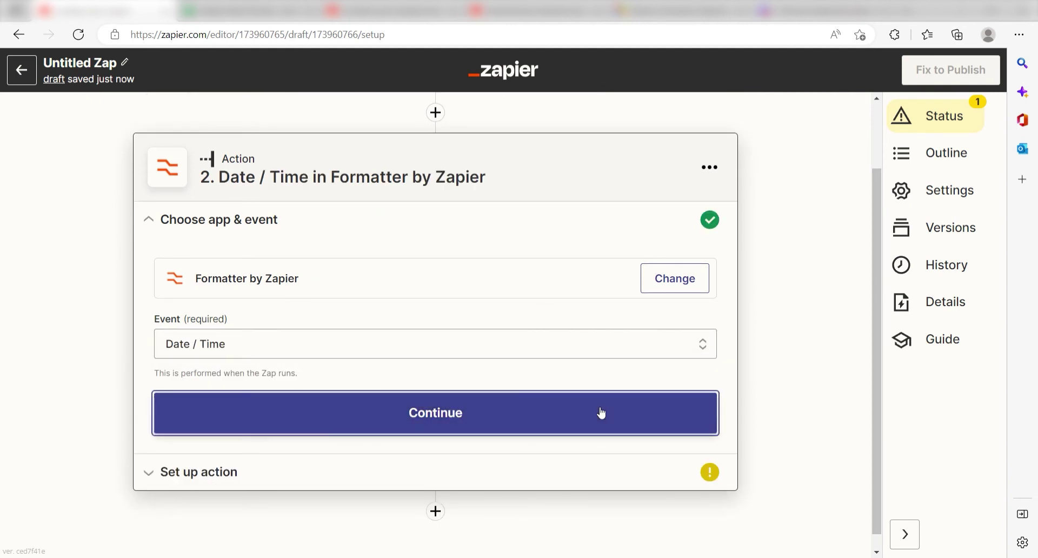
Step: Set the formatter's transform to Format and insert the Google Assistant Datetime value as its input
click(379, 482)
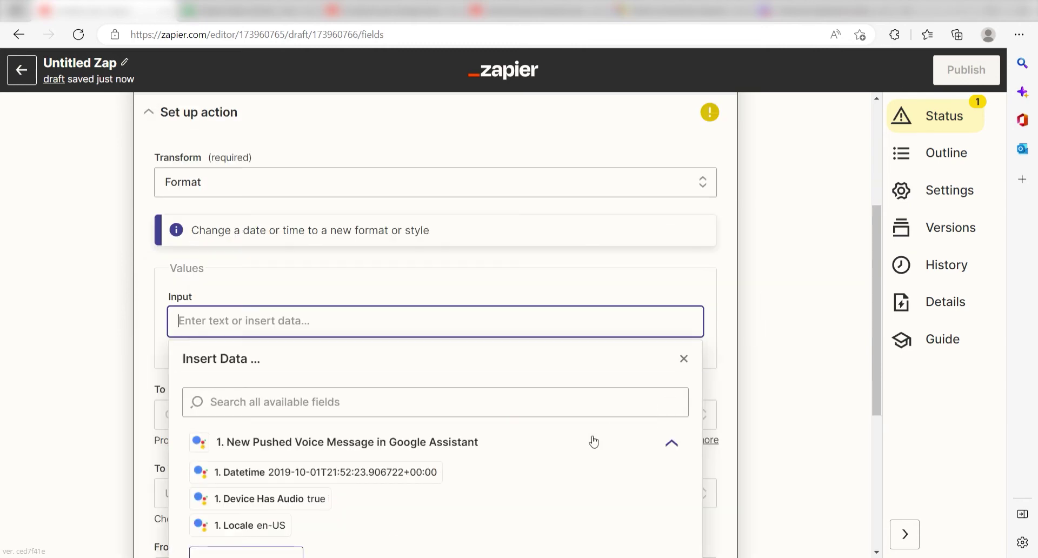
click(430, 478)
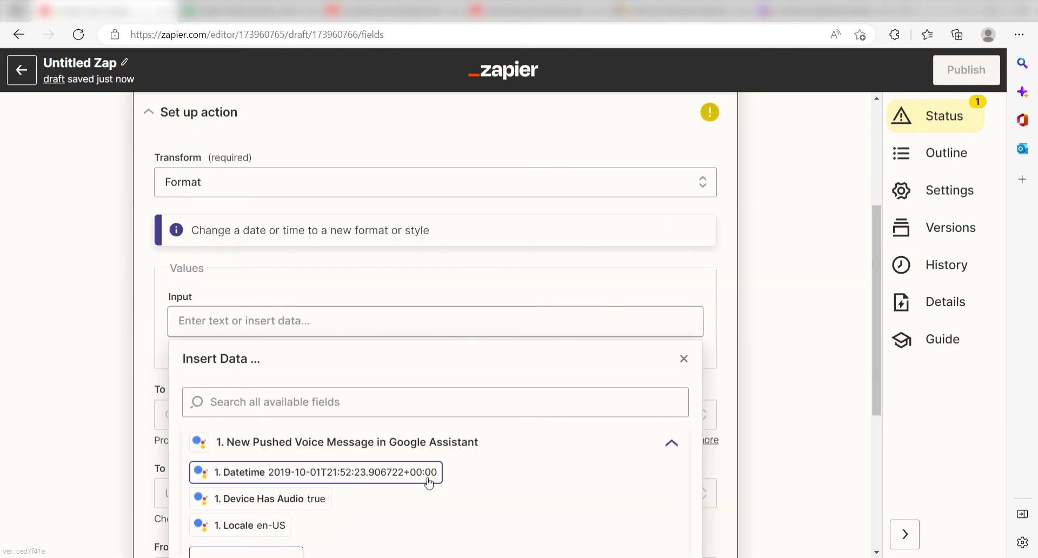
click(787, 292)
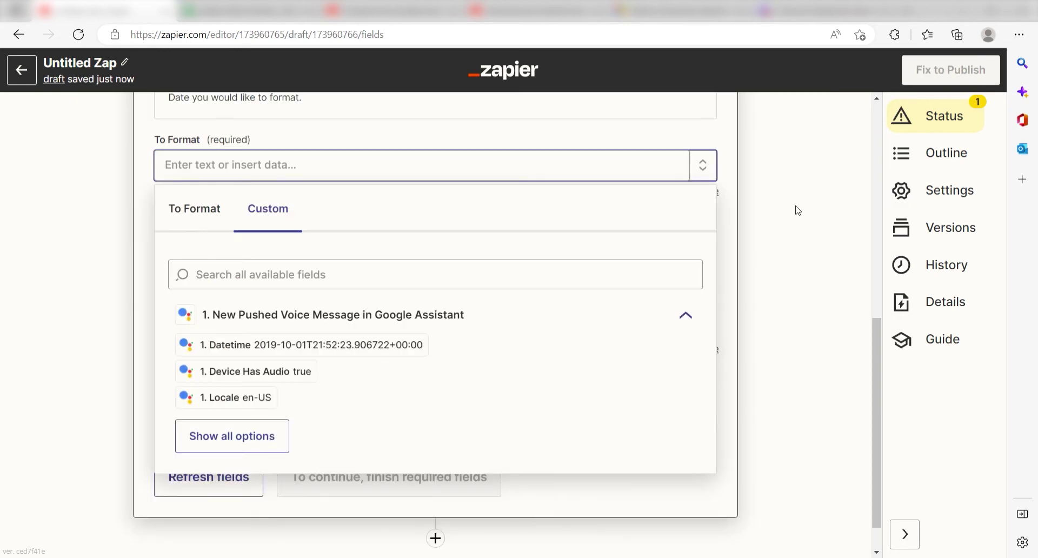
Step: Set the formatter's To Format to the custom pattern "MM DD HH:mm" and test the action
text(MM DD)
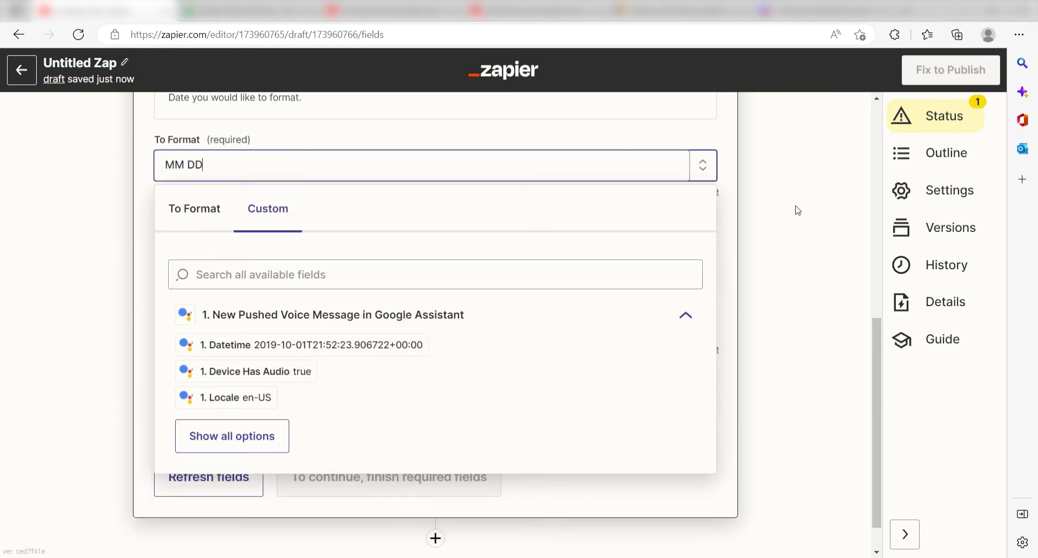
text( HH:mm)
click(726, 242)
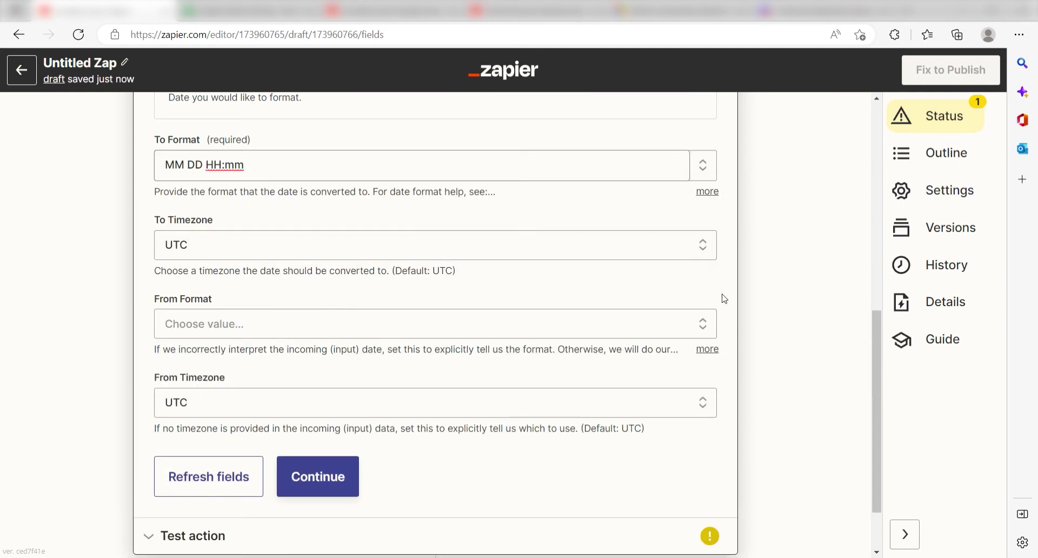
click(319, 477)
click(295, 432)
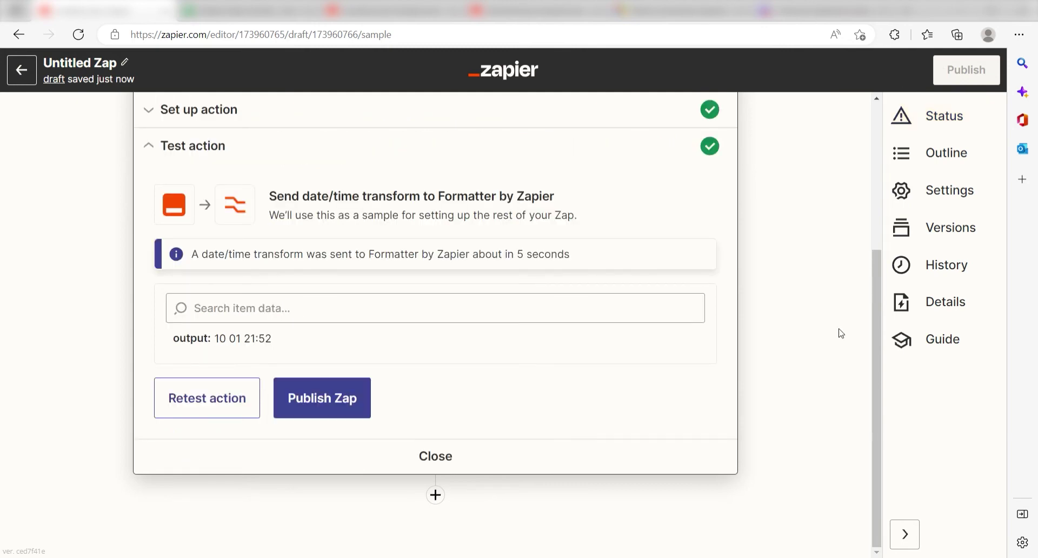
Step: Add a Discord action as the third step with the Send Channel Message event
click(434, 494)
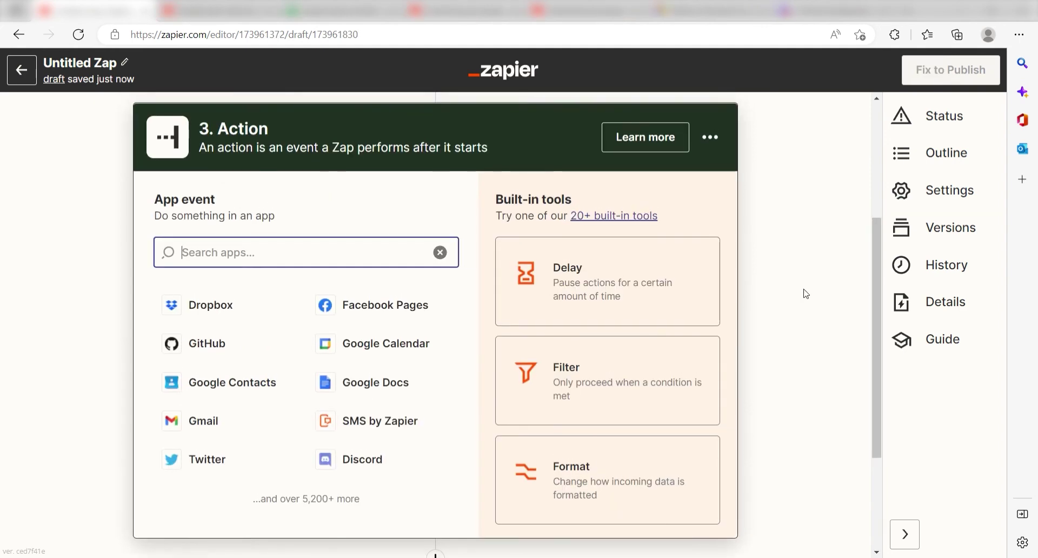
text(discord)
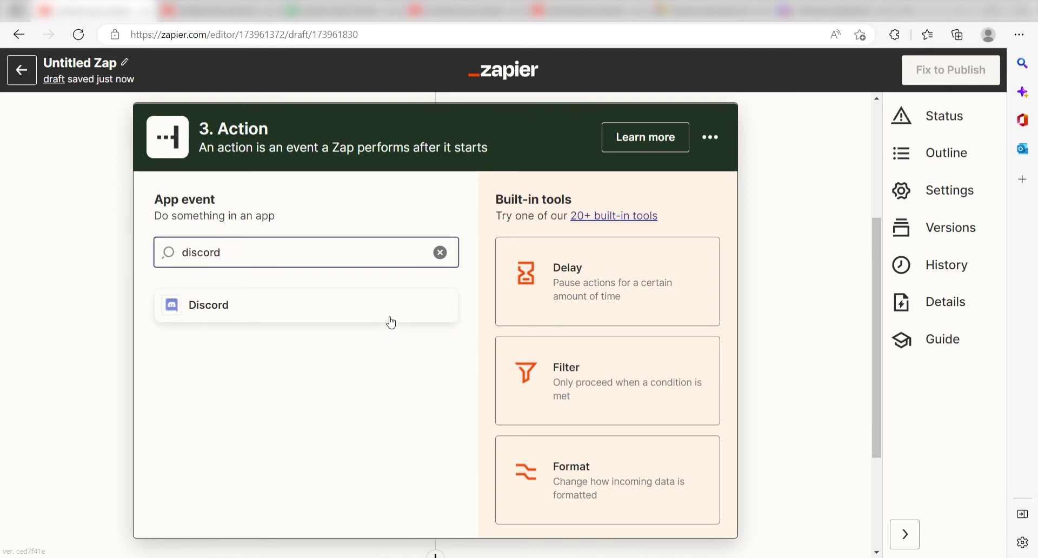
click(390, 320)
click(594, 373)
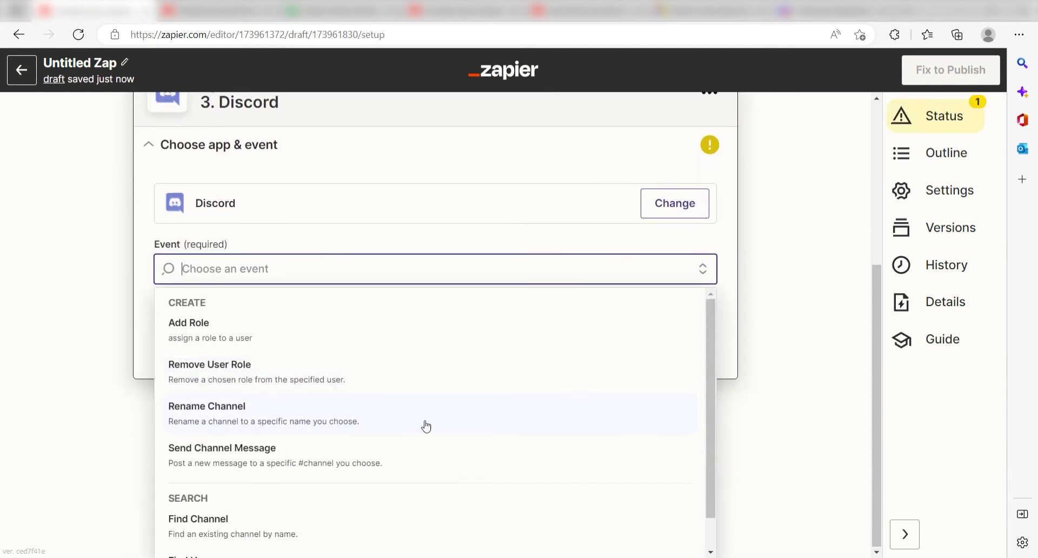
click(364, 461)
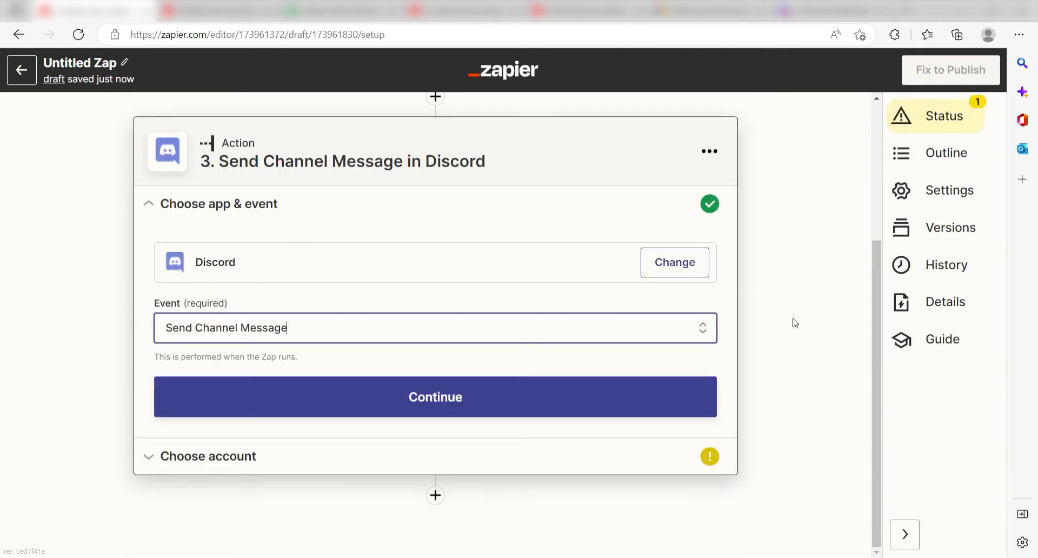
click(621, 395)
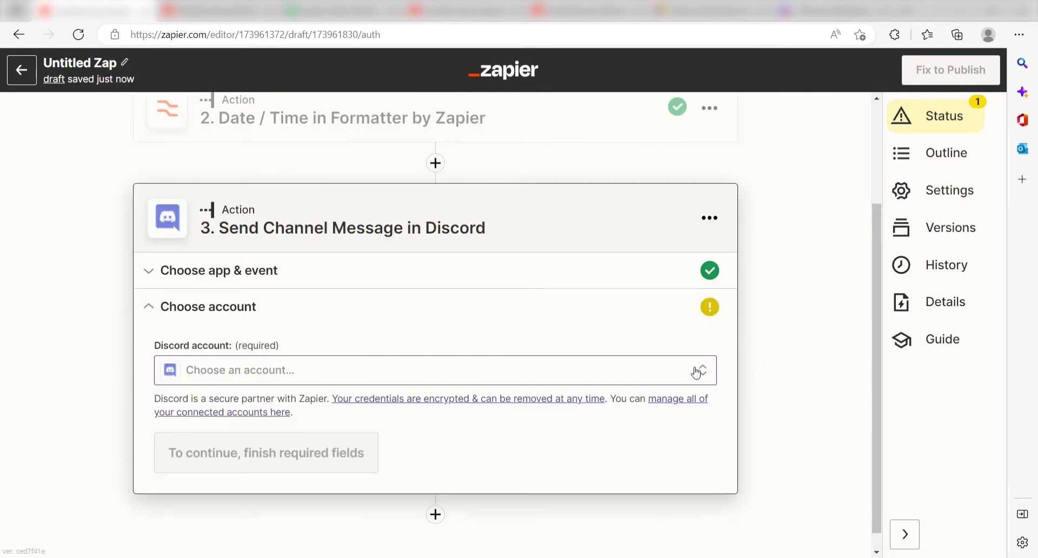
Step: Connect the Discord account by authorizing Zapier with all listed permissions on the tunes server, and accept it for the action
click(696, 373)
click(619, 384)
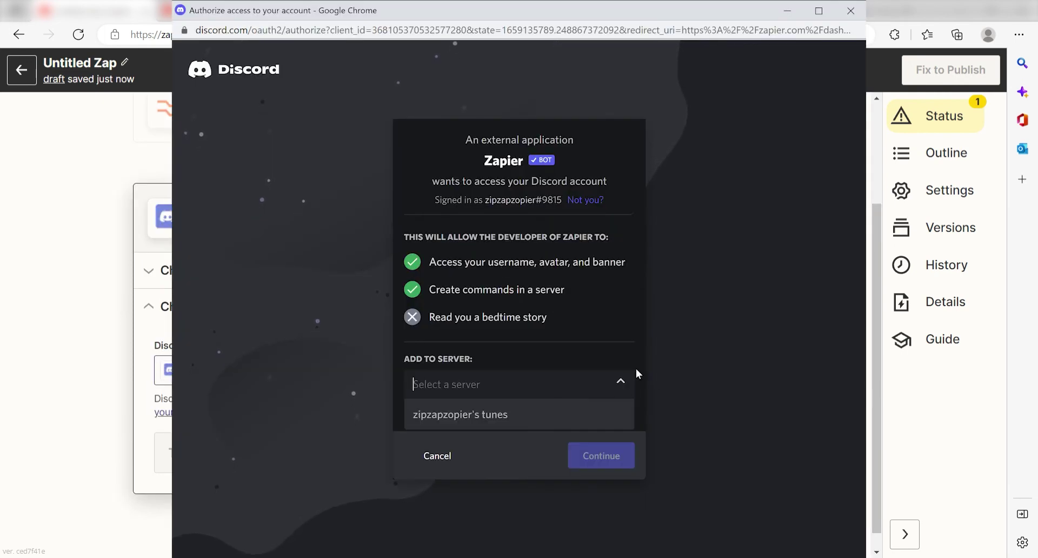
click(595, 415)
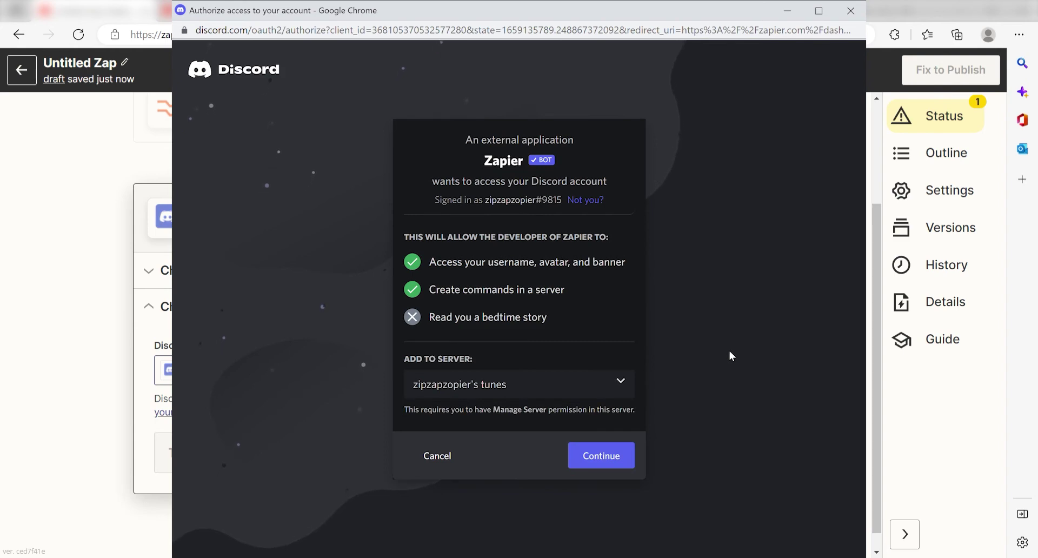
click(618, 453)
scroll(706, 304, down, 2)
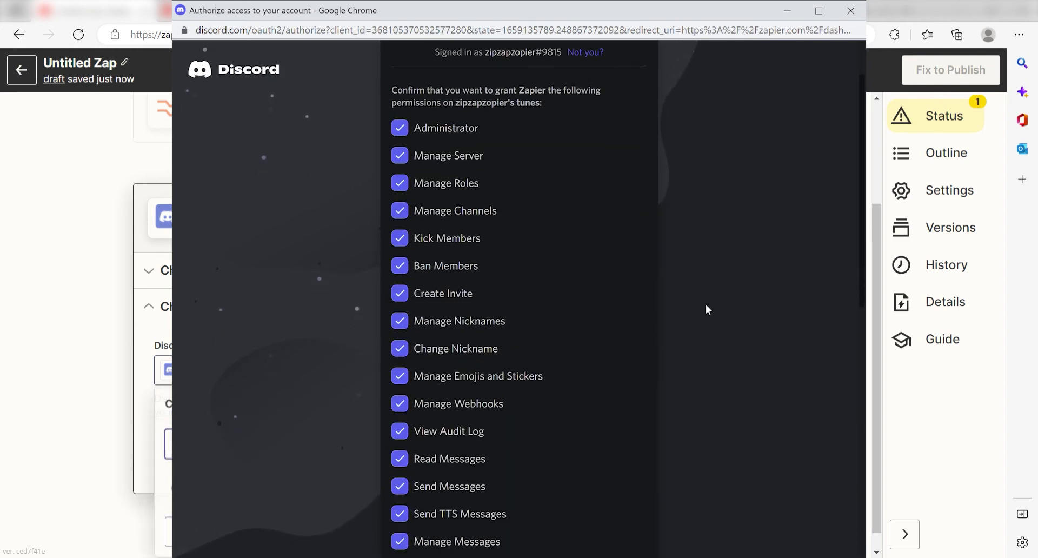
scroll(706, 304, down, 10)
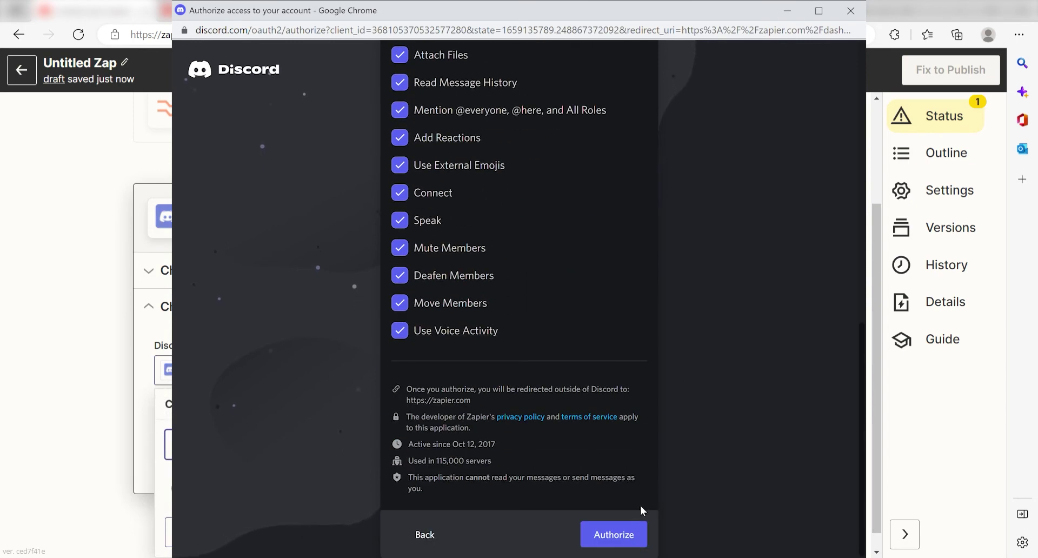
click(620, 534)
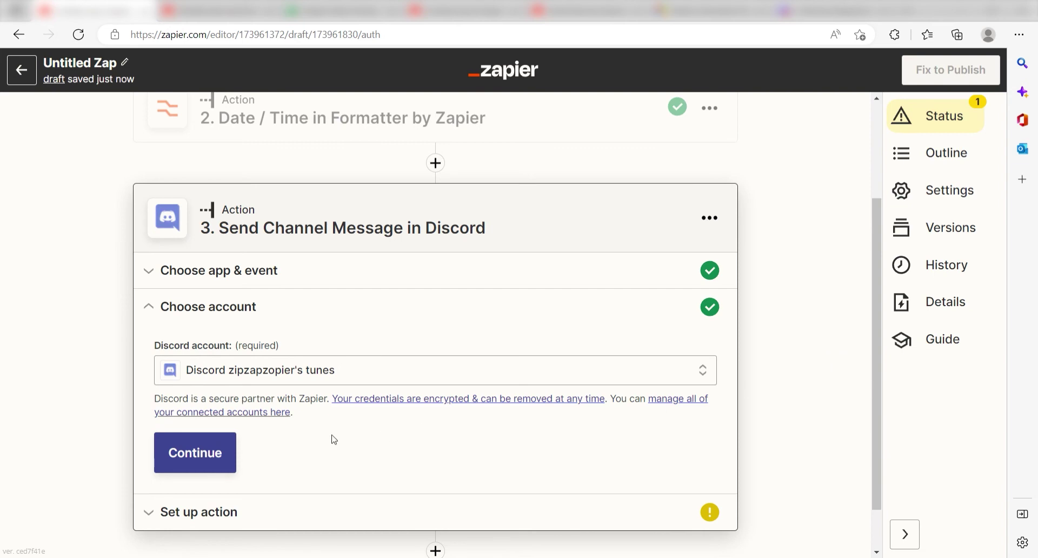
click(232, 446)
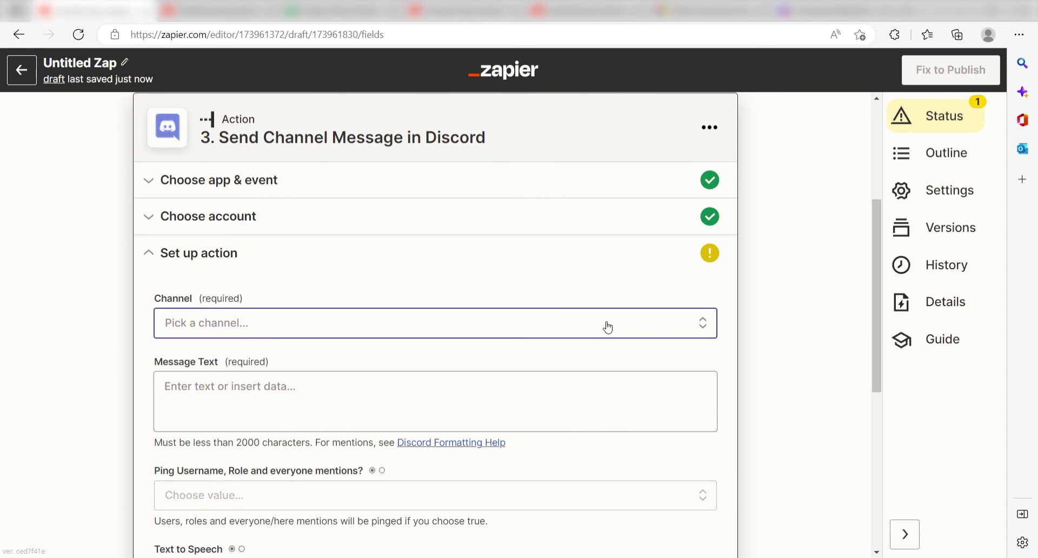
Step: Set the Discord message's channel to general
click(608, 326)
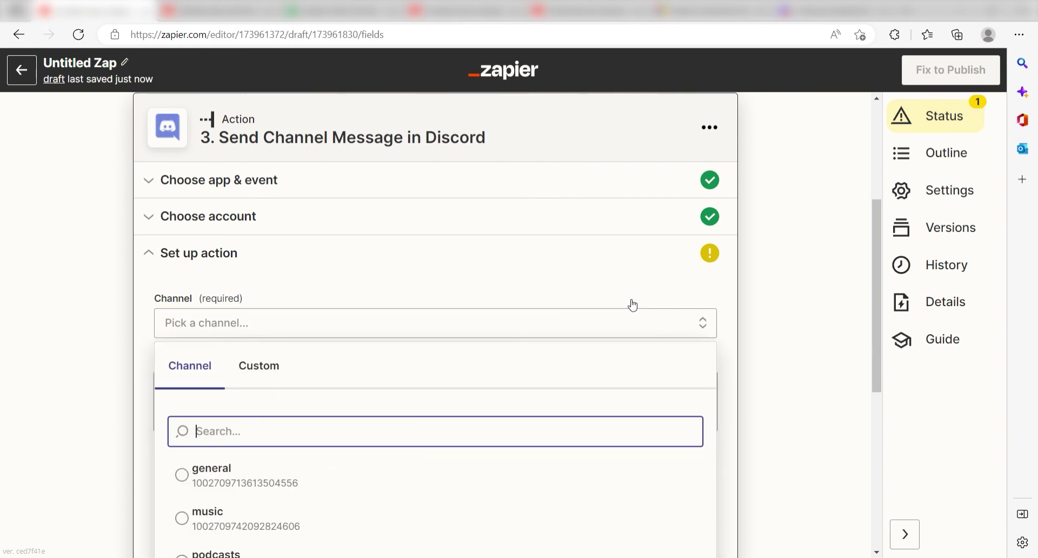
click(452, 477)
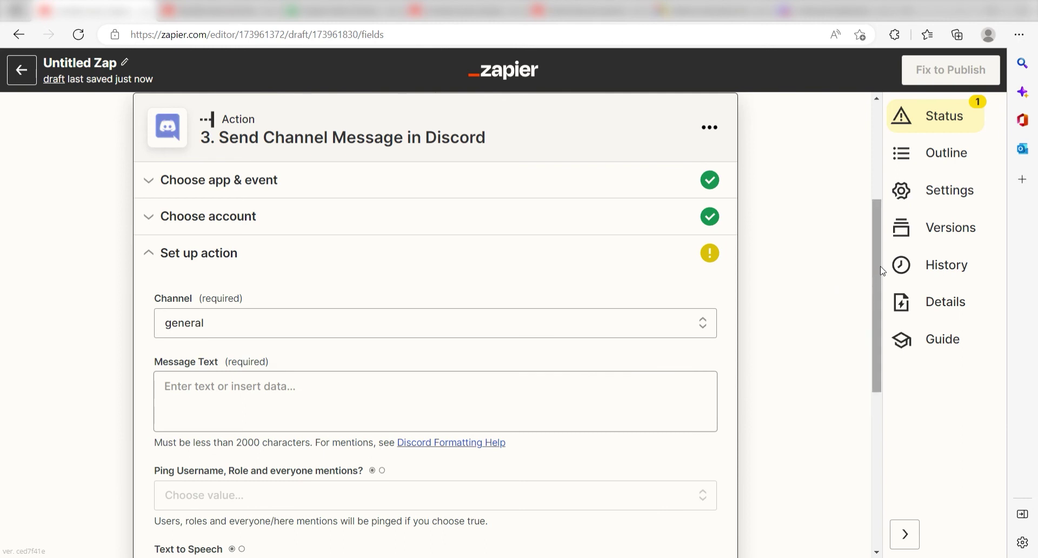
Step: Start the message text with "Hey guys, a new lead has just called in to our business on" followed by the Date / Time formatter's Output field
drag(880, 270, 880, 303)
click(456, 338)
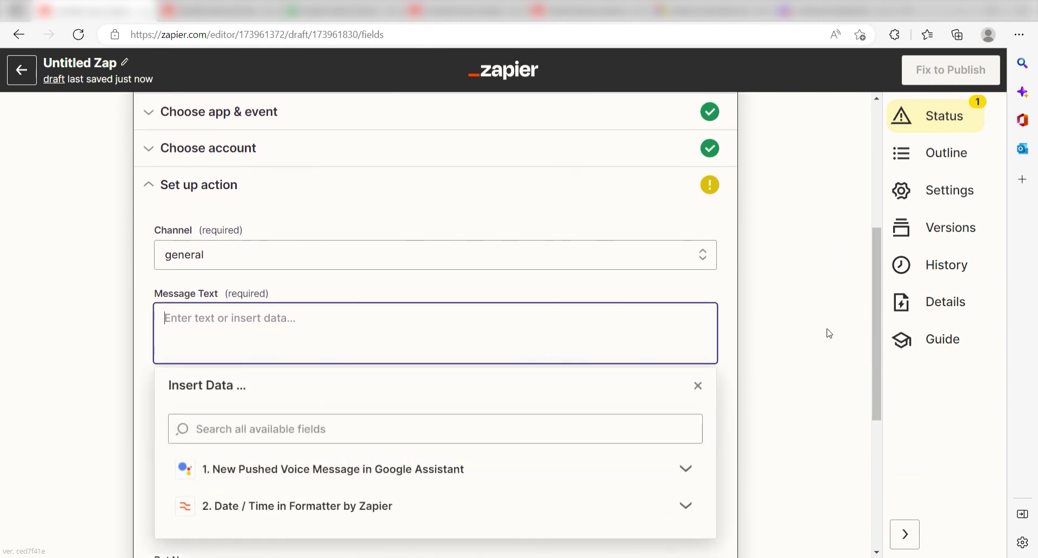
text(Hey guys, a new lead has )
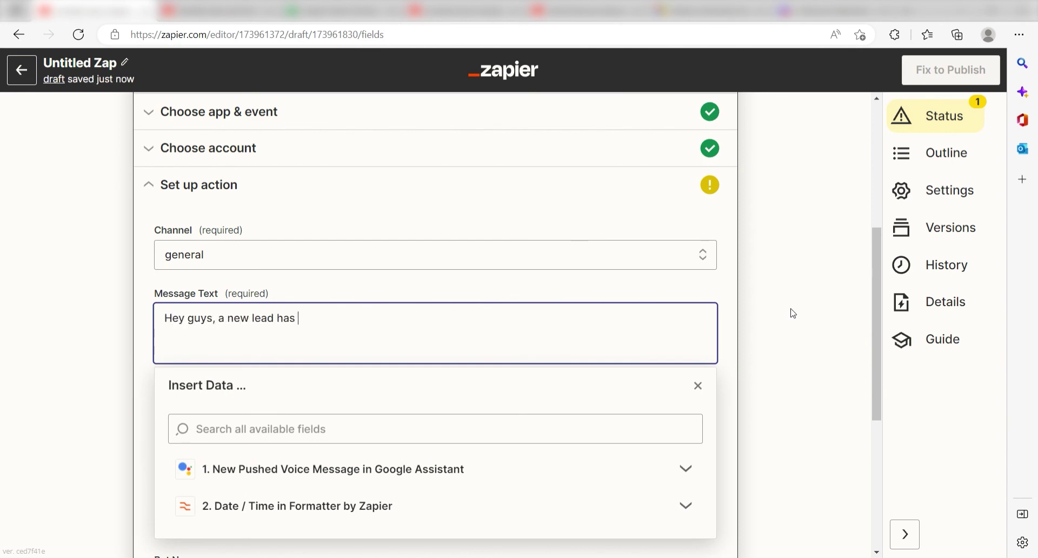
text(just called in to our business on)
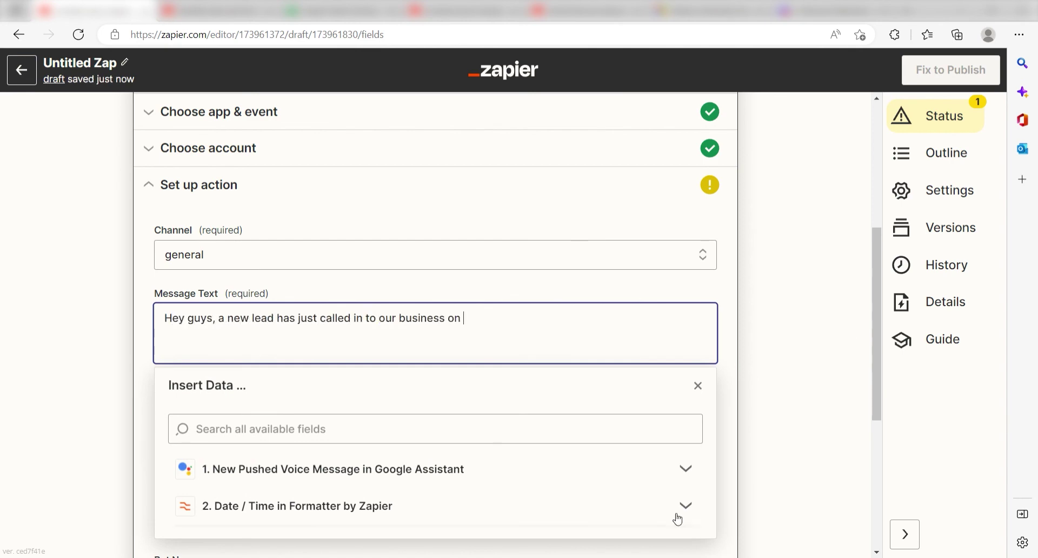
click(683, 506)
scroll(645, 514, down, 3)
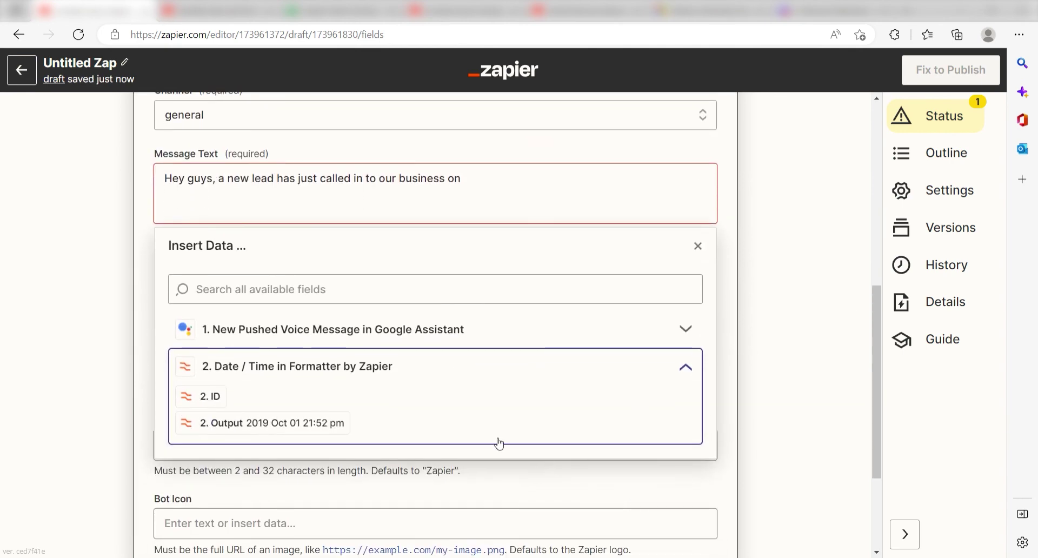
click(265, 423)
click(807, 225)
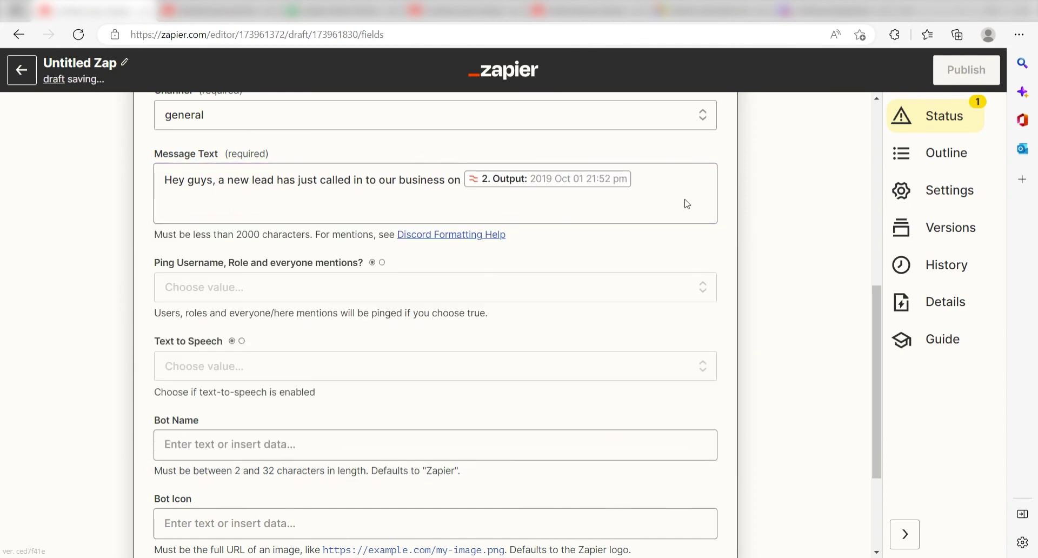
Step: Complete the message text after the inserted Output field with "PM me if you would like the lead. Thanks!"
click(686, 204)
text(PM)
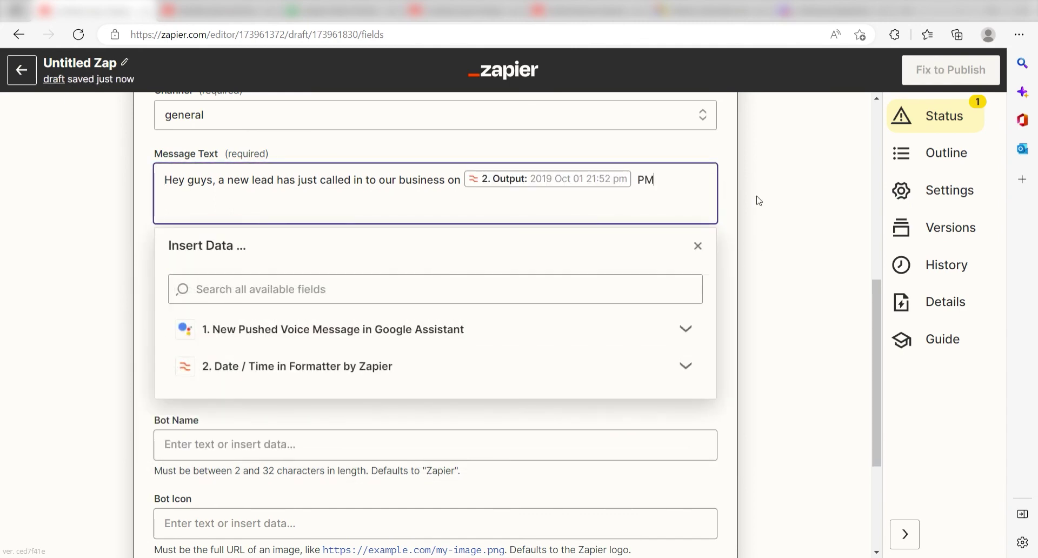
text( me if you would like the lead)
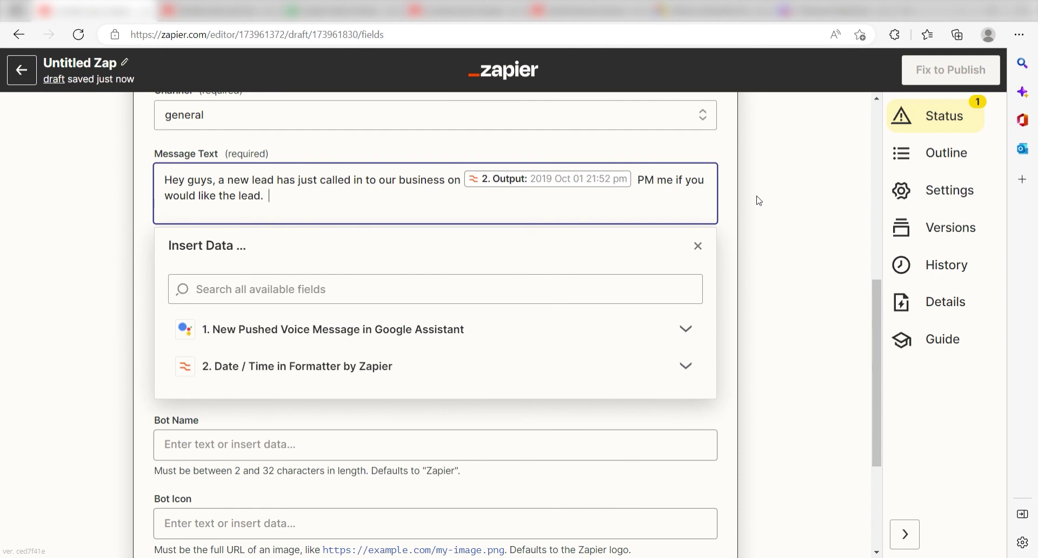
text(.  Thanks!)
click(761, 200)
Step: Set the bot name to "LeadBot sent by" followed by the sender's first name
scroll(541, 324, down, 1)
click(371, 390)
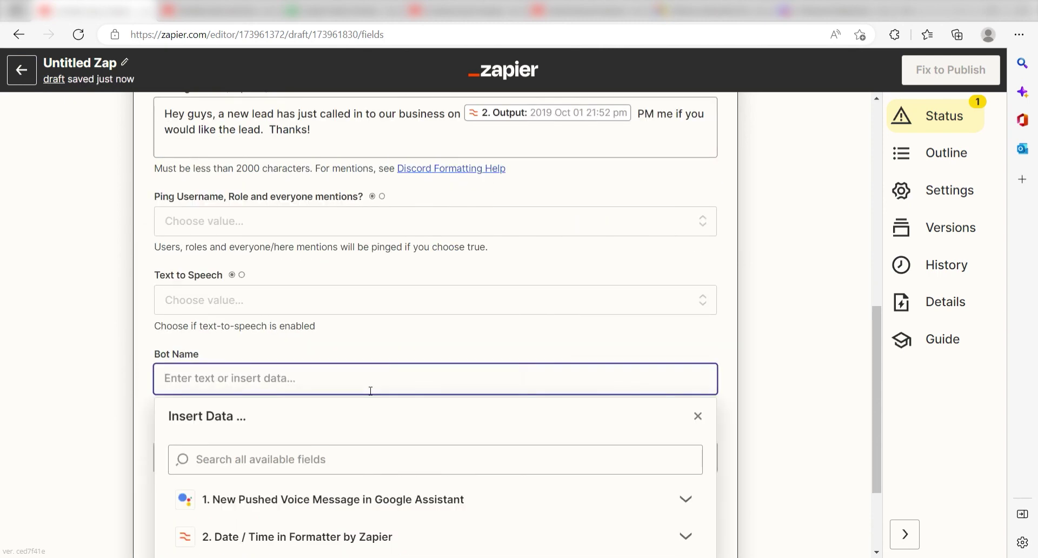
text(LeadBot sent by John)
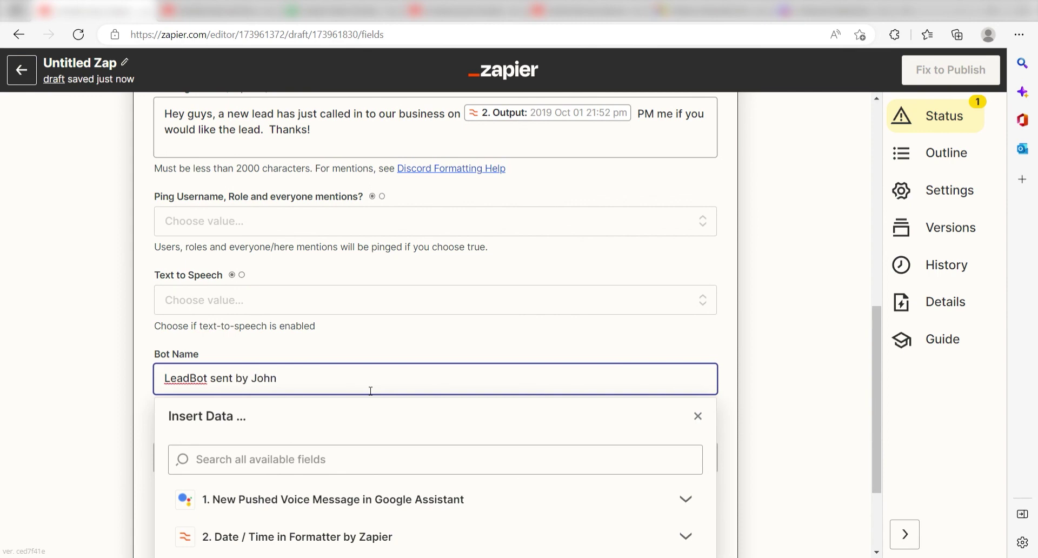
Step: Continue to the test stage of the Discord action and send the test channel message
scroll(406, 478, down, 1)
click(339, 479)
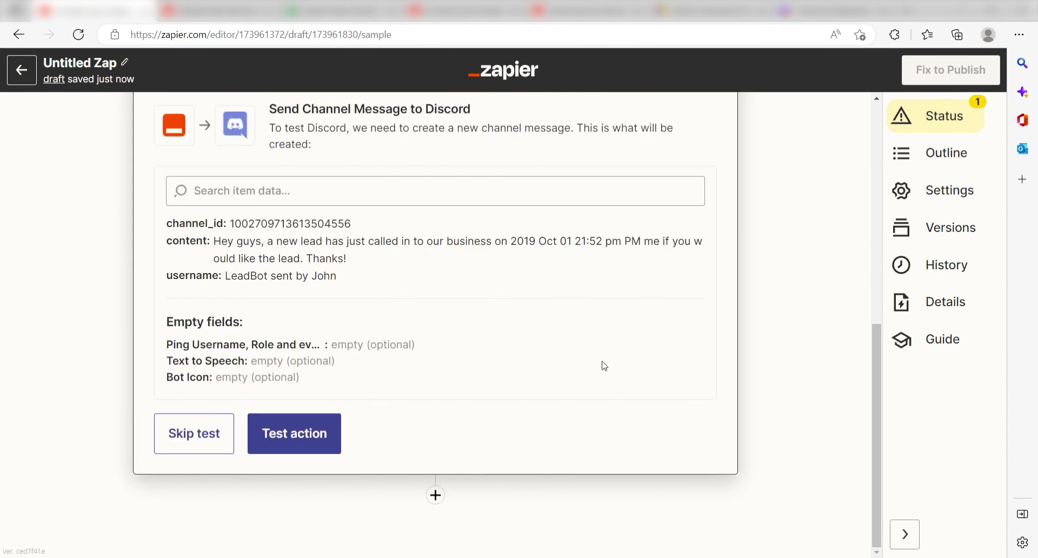
click(295, 432)
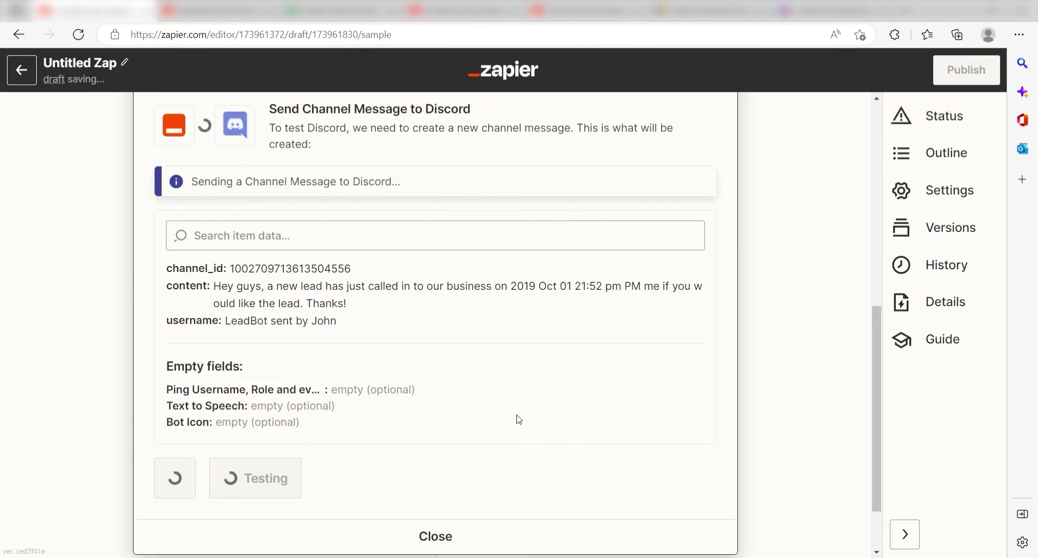